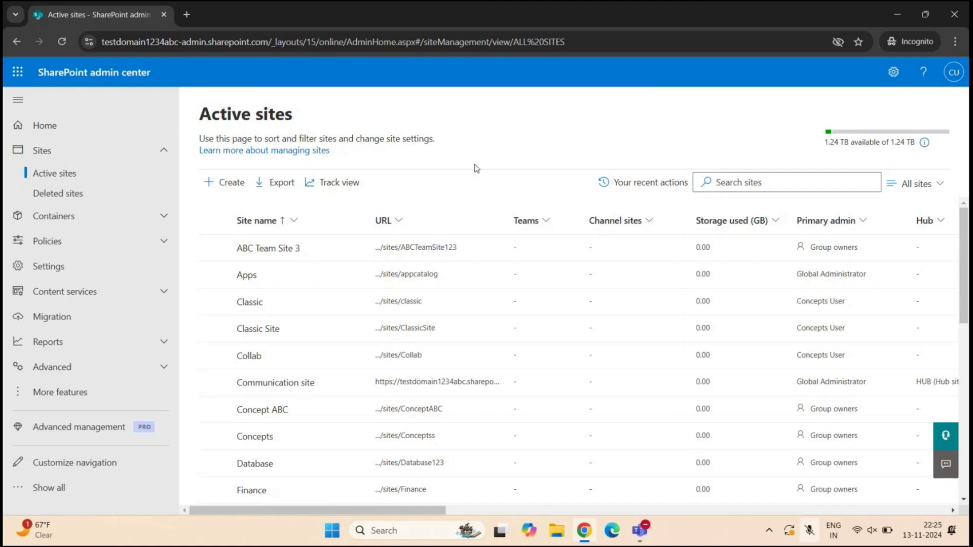
# Select the Collab site and show its current site admins under Membership
pyautogui.click(215, 357)
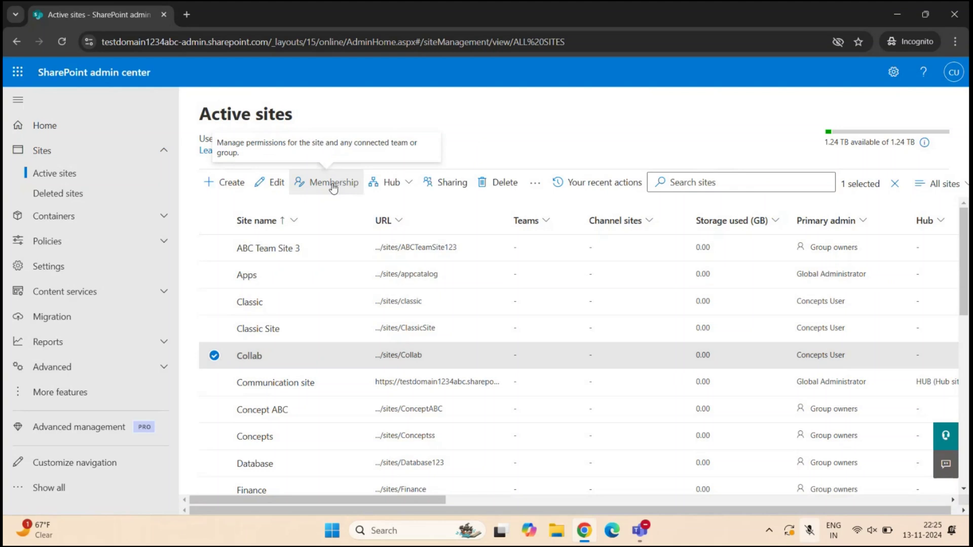
pyautogui.click(254, 359)
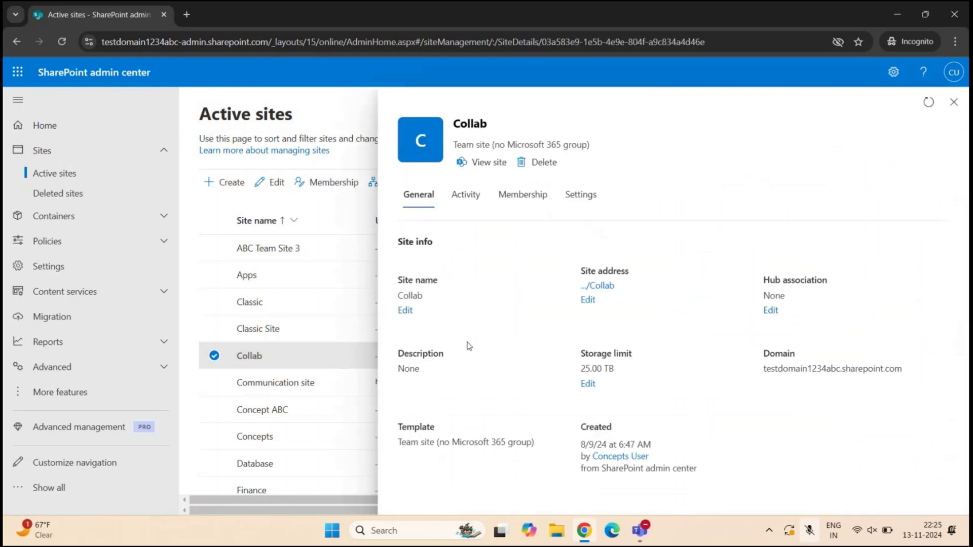
pyautogui.click(522, 194)
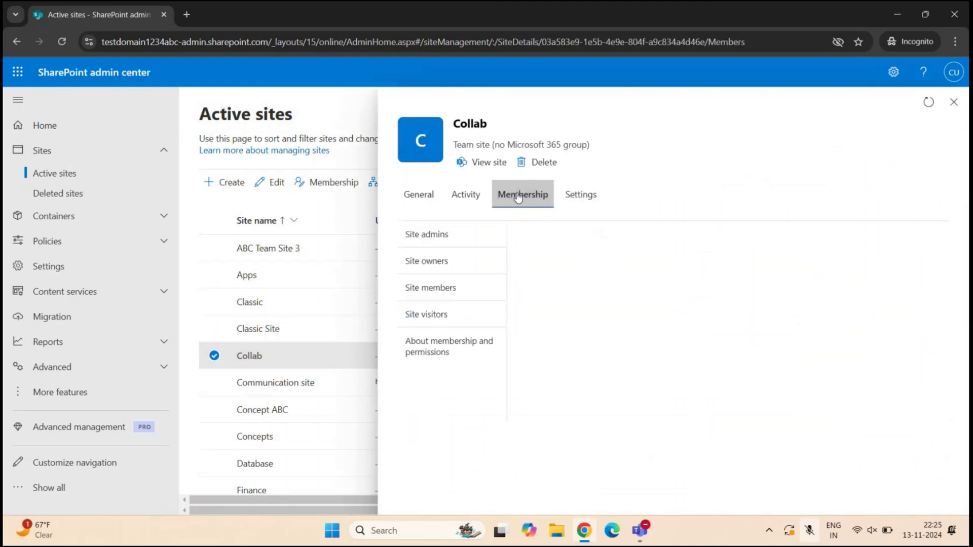
pyautogui.click(455, 239)
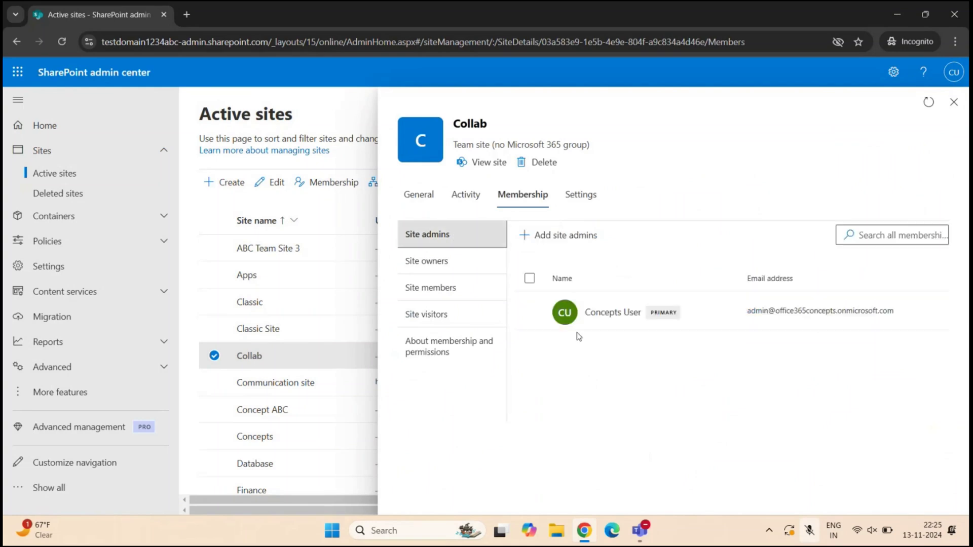
# Add the searched-for user as a Collab site admin and close the site details
pyautogui.click(560, 236)
pyautogui.click(492, 219)
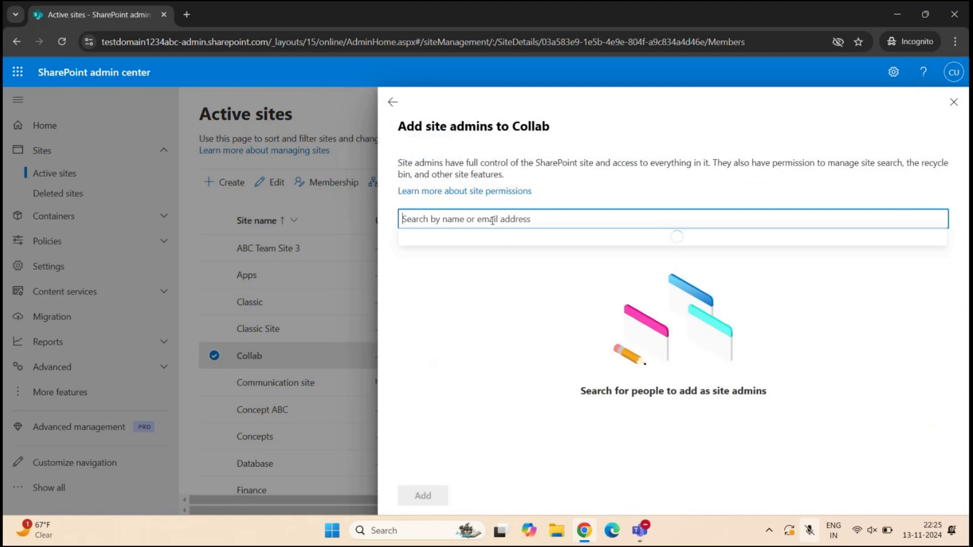
pyautogui.write('bobross')
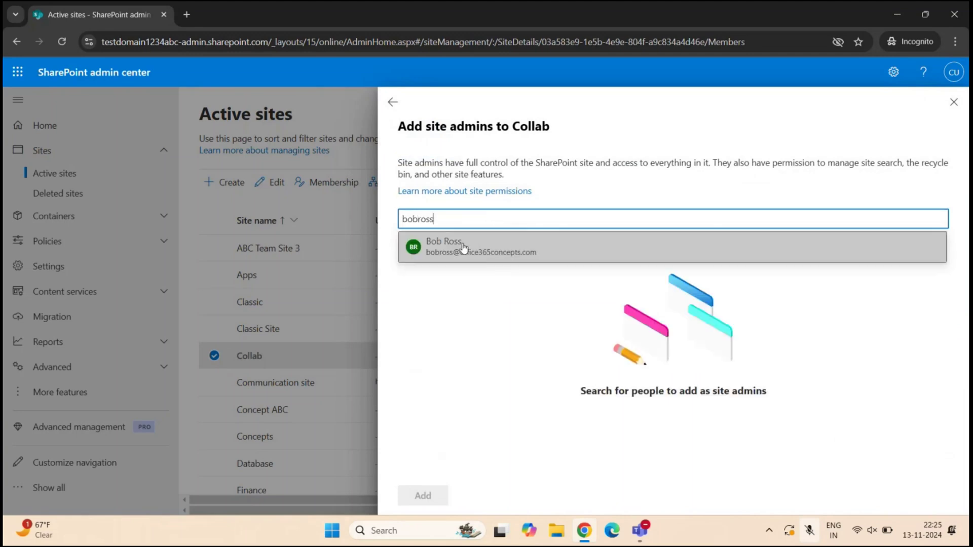
pyautogui.click(463, 246)
pyautogui.click(425, 496)
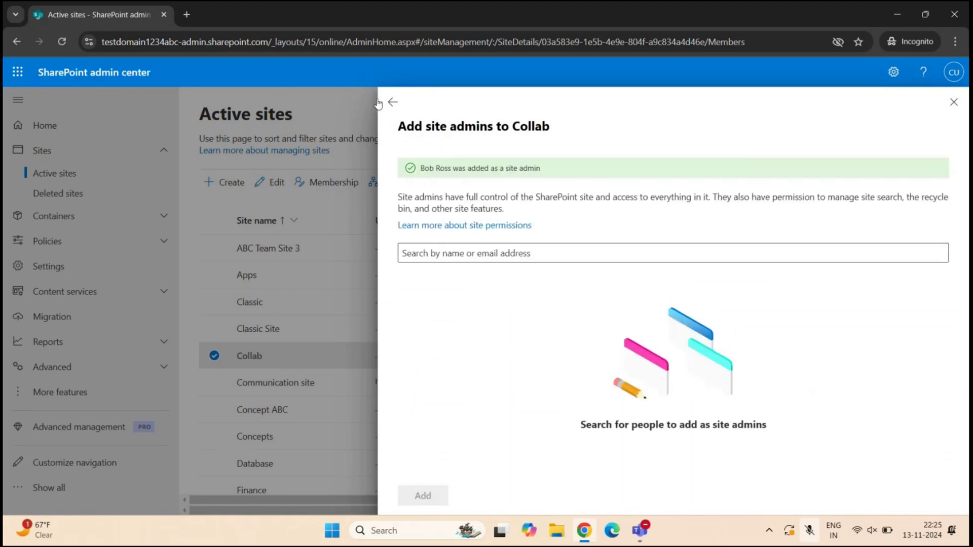
pyautogui.click(393, 102)
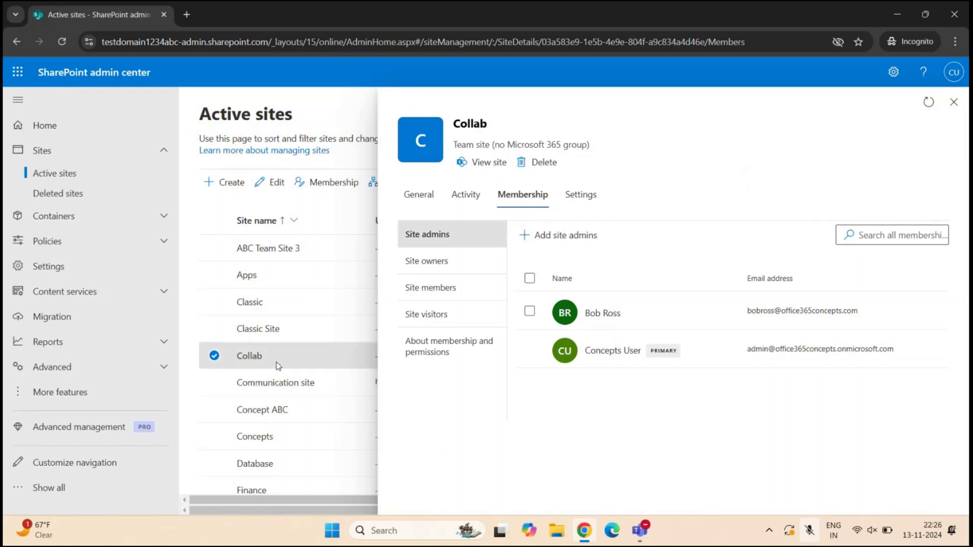
pyautogui.click(954, 102)
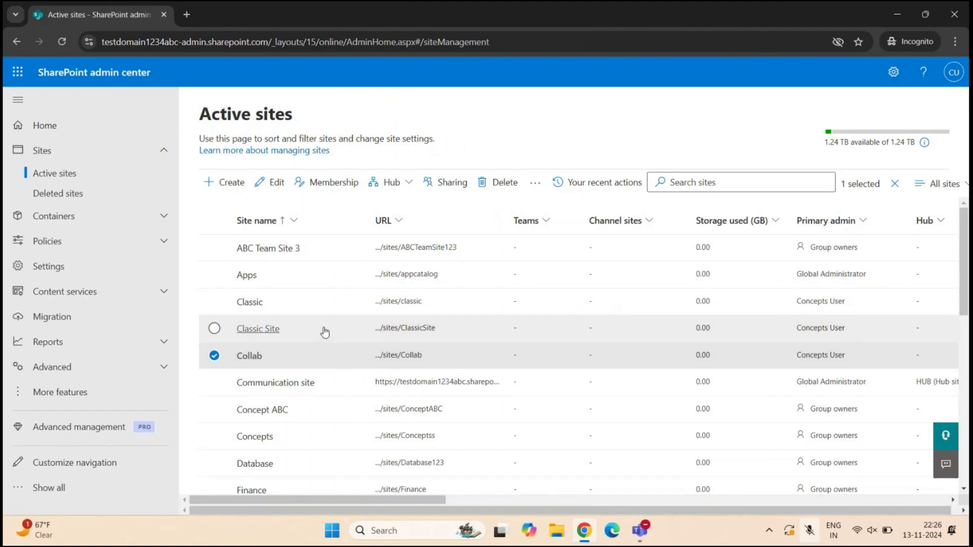
# Select only Classic Site and show its current site admins under Membership
pyautogui.click(214, 328)
pyautogui.click(215, 356)
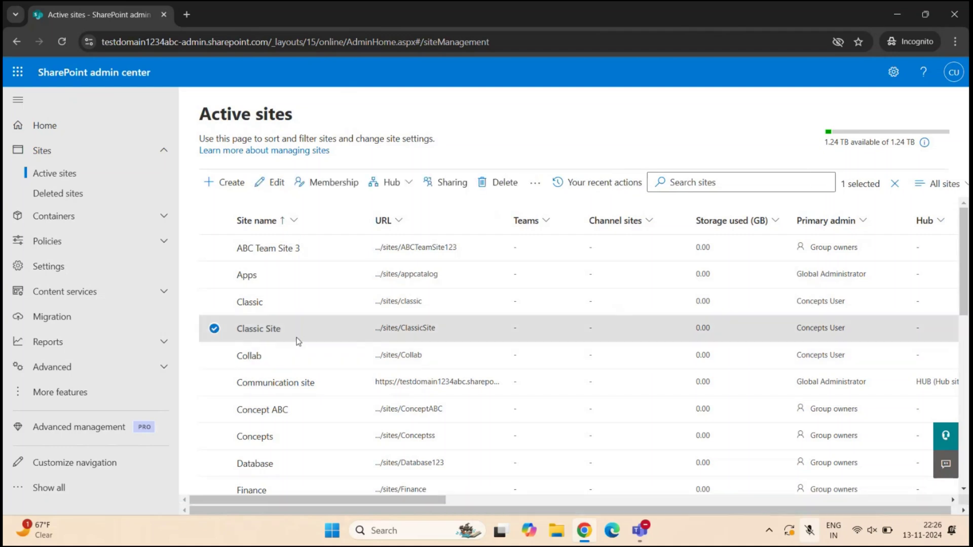
pyautogui.click(335, 183)
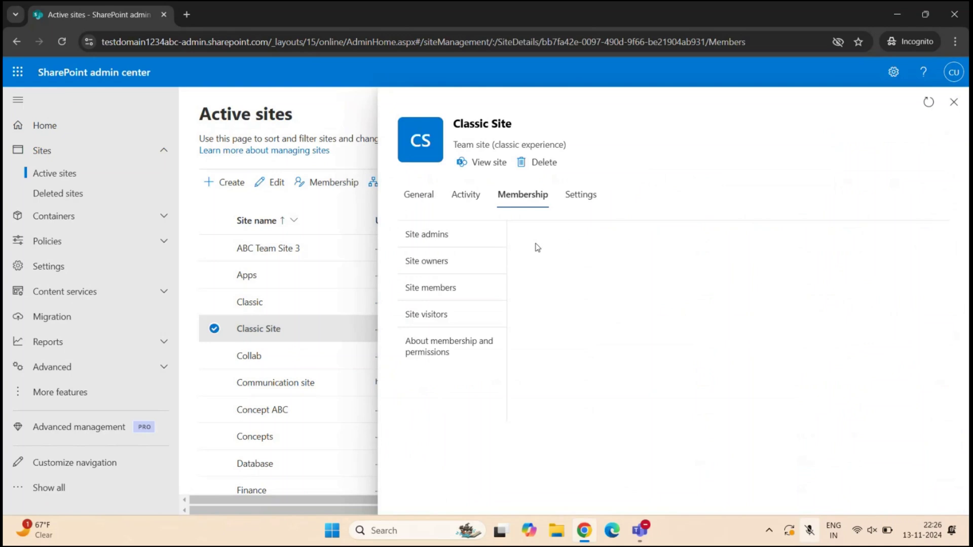
pyautogui.click(417, 242)
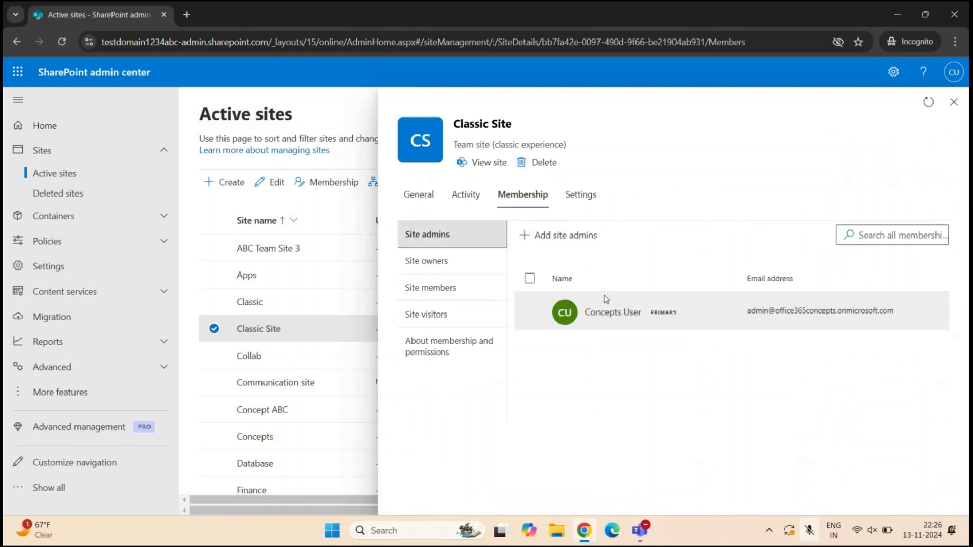
# Add the searched-for user as a Classic Site admin, close the details and deselect the site
pyautogui.click(551, 240)
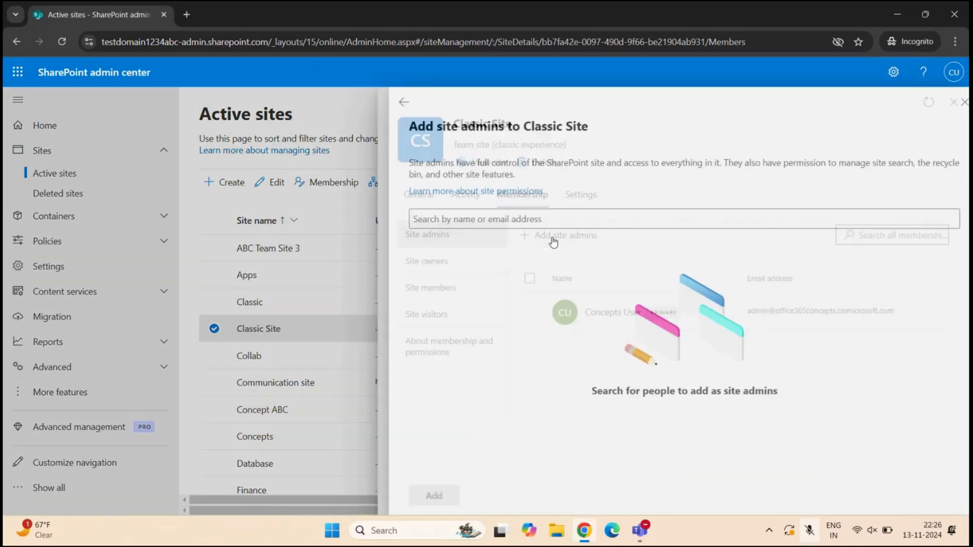
pyautogui.write('bob ross')
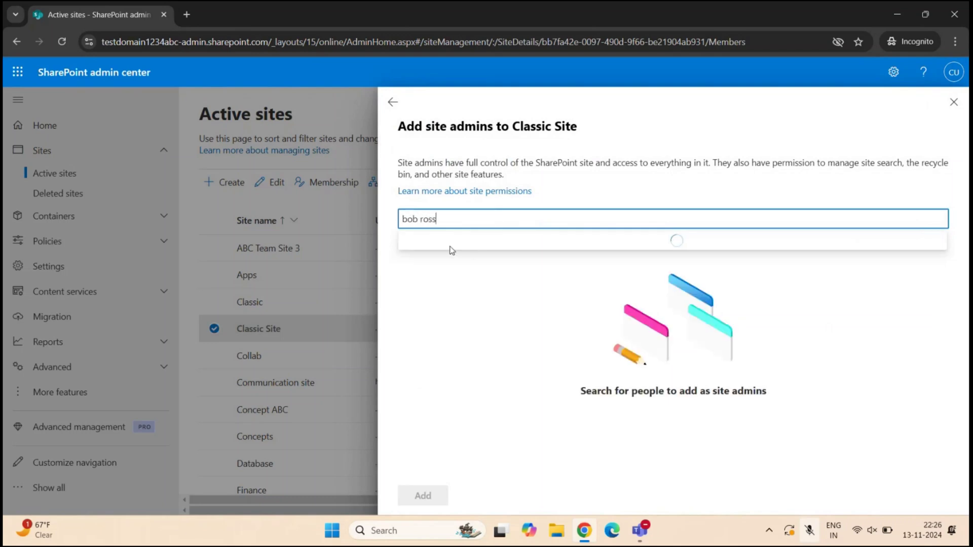
pyautogui.click(452, 249)
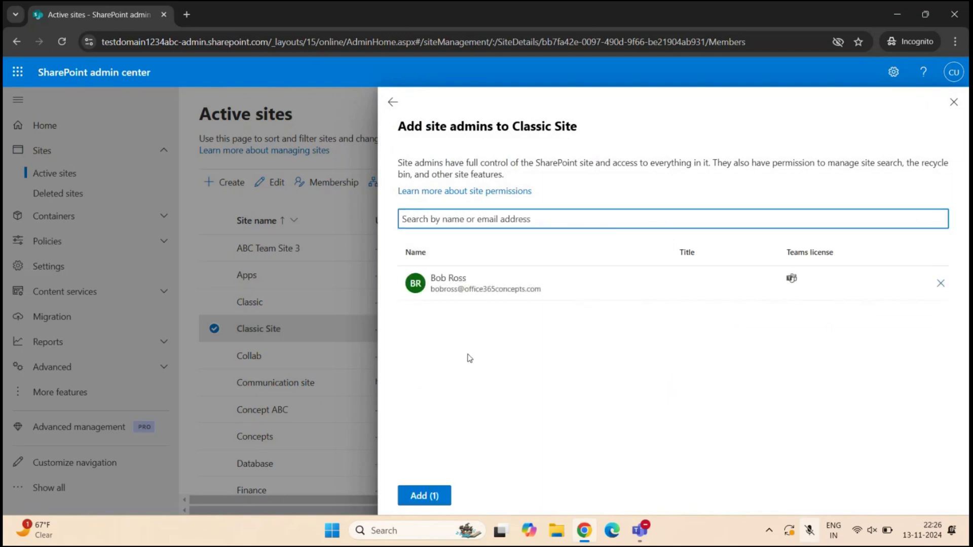
pyautogui.click(434, 495)
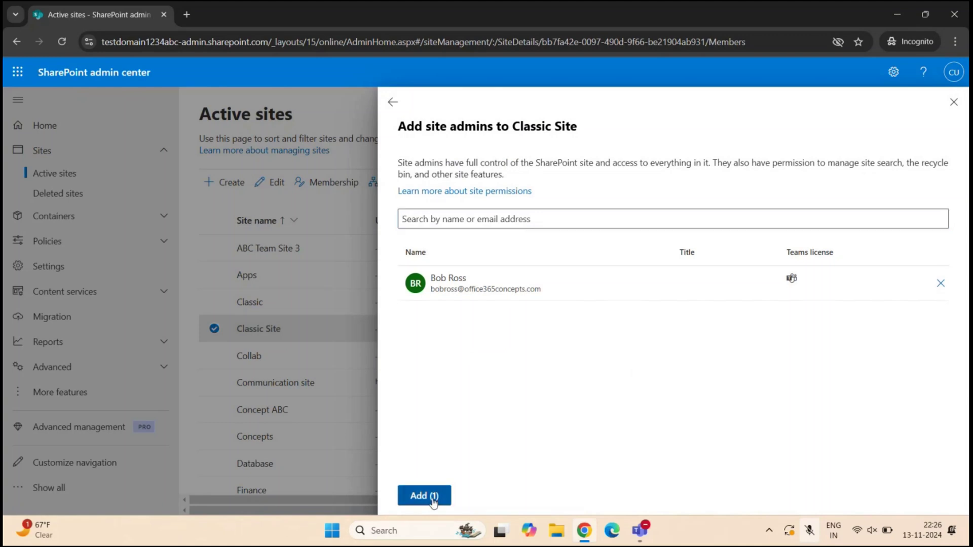
pyautogui.click(392, 104)
pyautogui.click(955, 101)
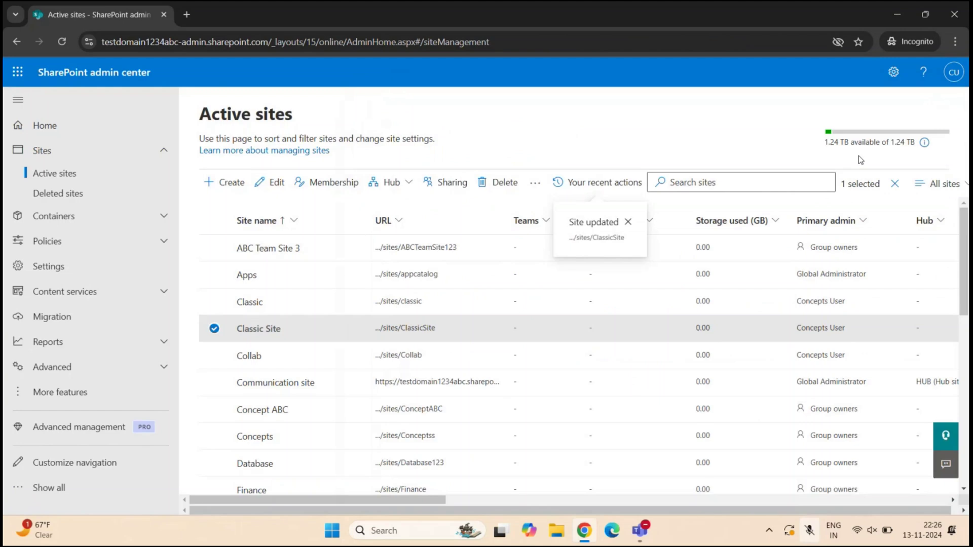
pyautogui.click(213, 330)
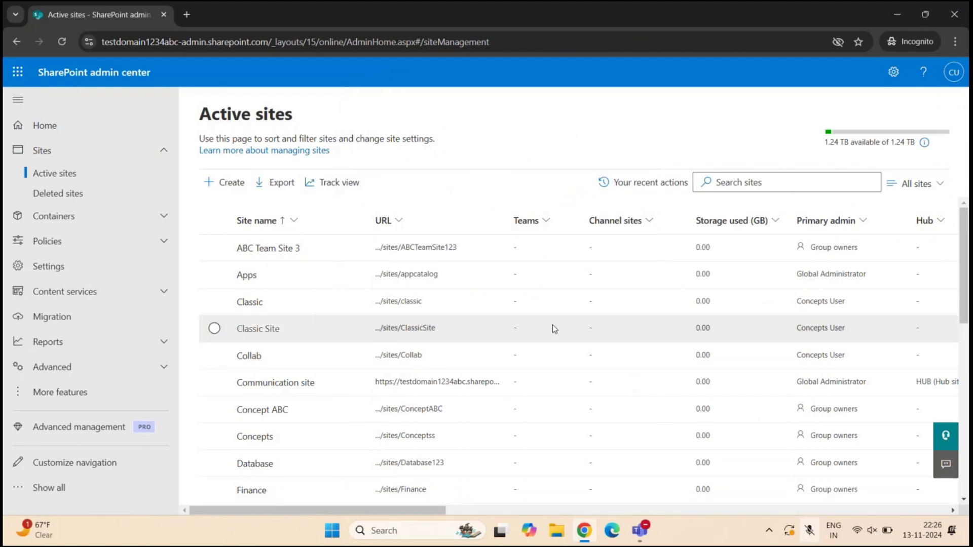
pyautogui.hscroll(5, 544, 328)
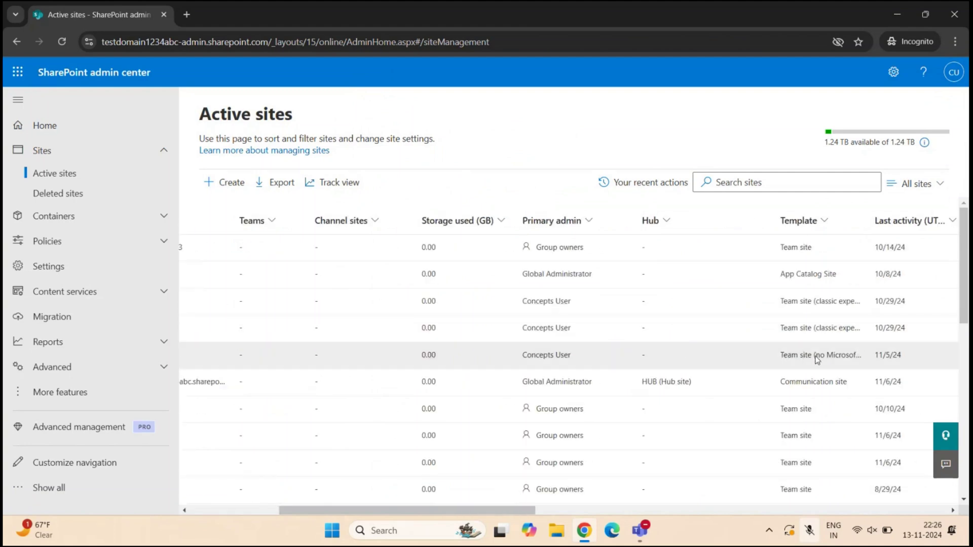
pyautogui.hscroll(-5, 648, 358)
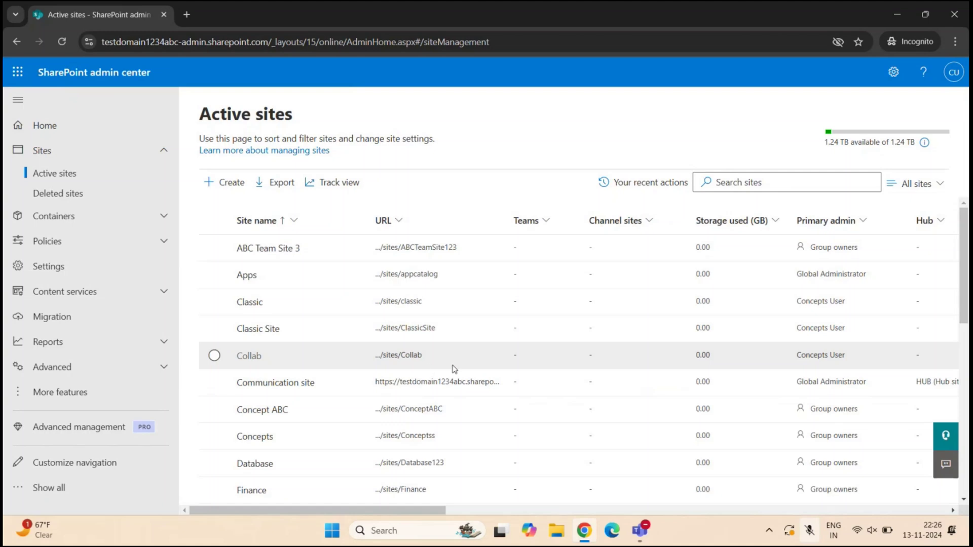
pyautogui.hscroll(5, 454, 369)
pyautogui.scroll(-3, 621, 406)
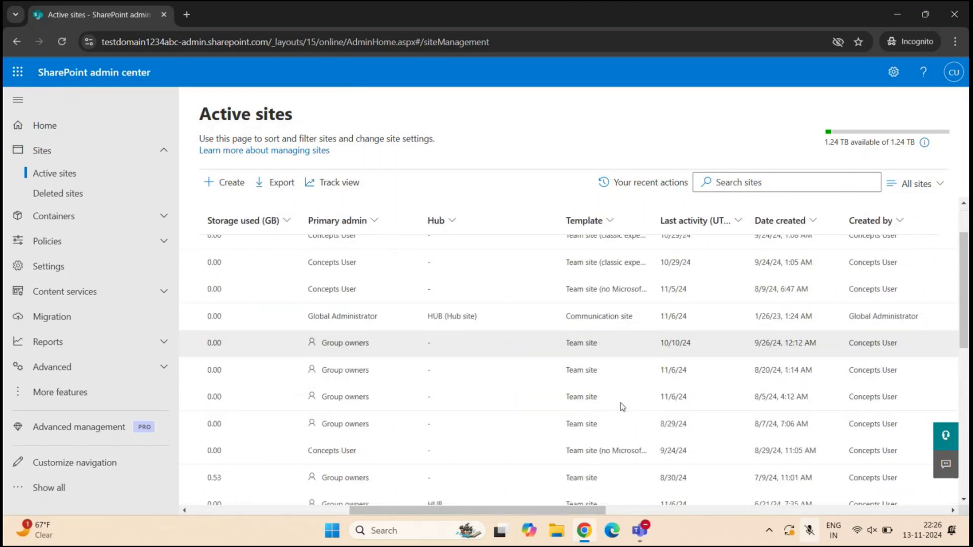
pyautogui.hscroll(-5, 560, 318)
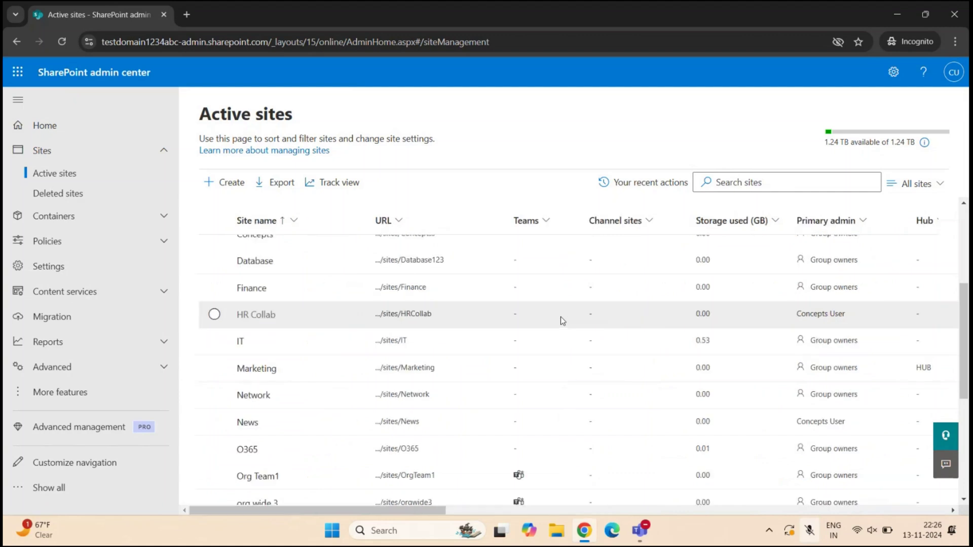
pyautogui.click(217, 315)
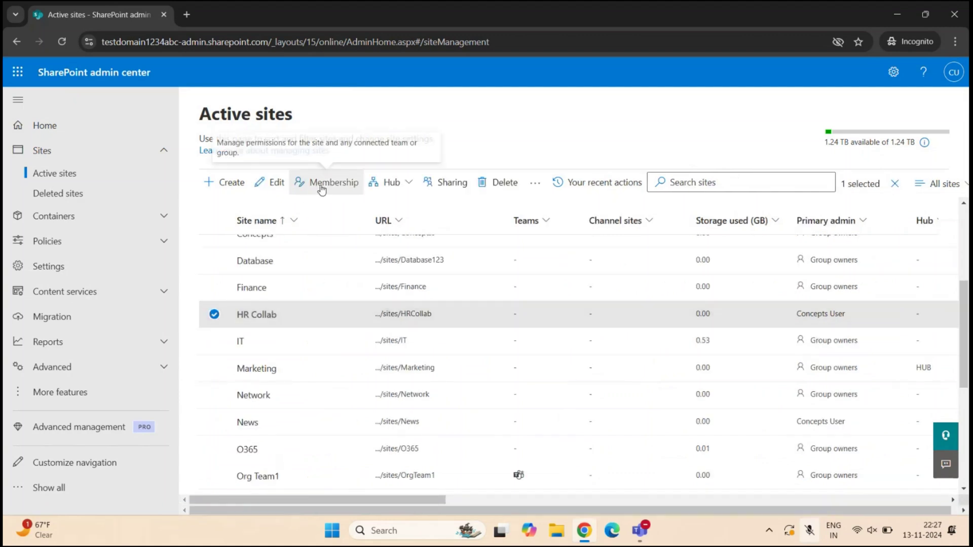
pyautogui.click(257, 315)
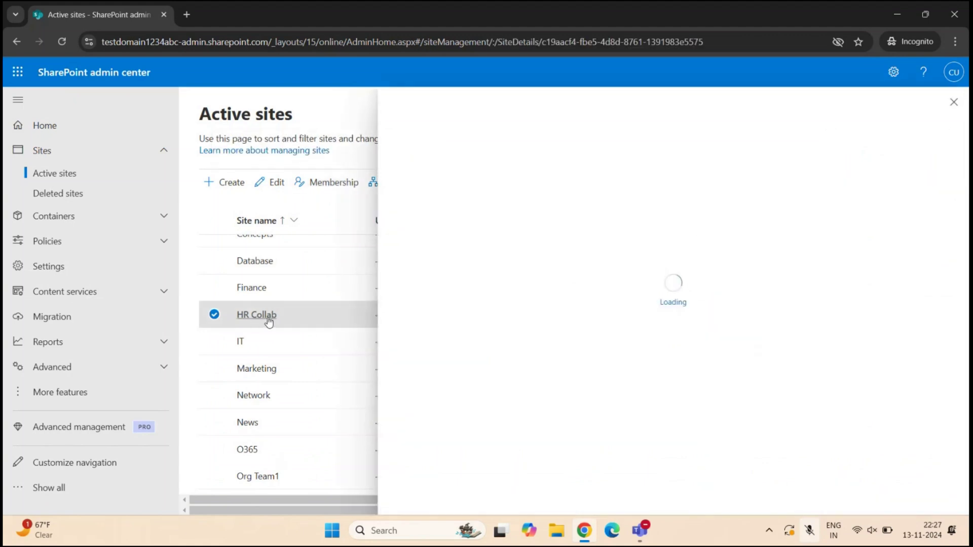
pyautogui.click(522, 194)
pyautogui.click(417, 241)
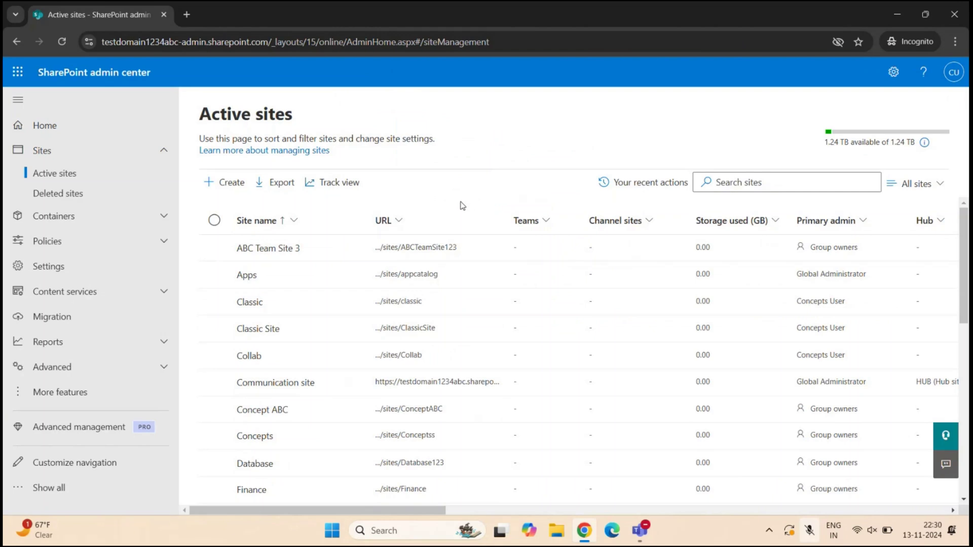
# Select ABC Team Site 3 and open its membership details
pyautogui.click(214, 249)
pyautogui.hscroll(6, 428, 252)
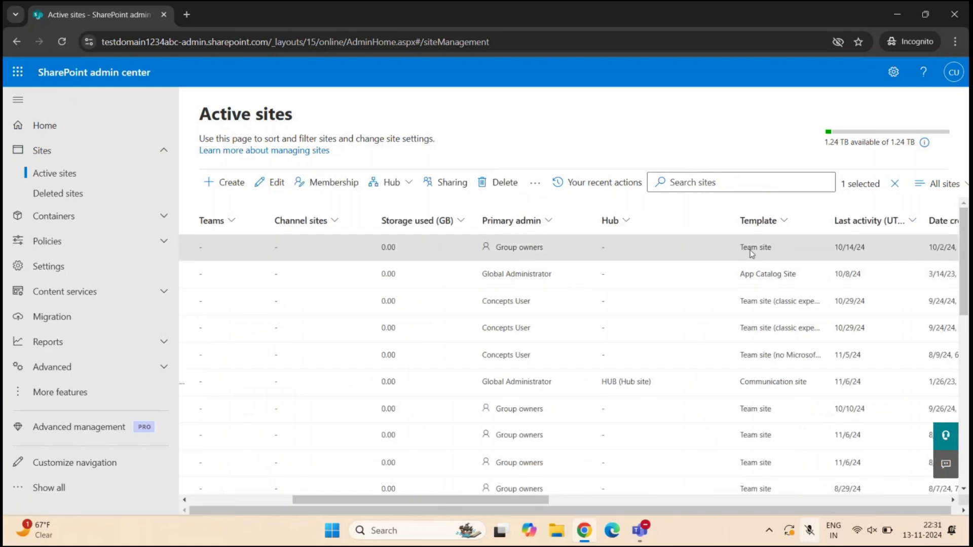
pyautogui.hscroll(-6, 751, 253)
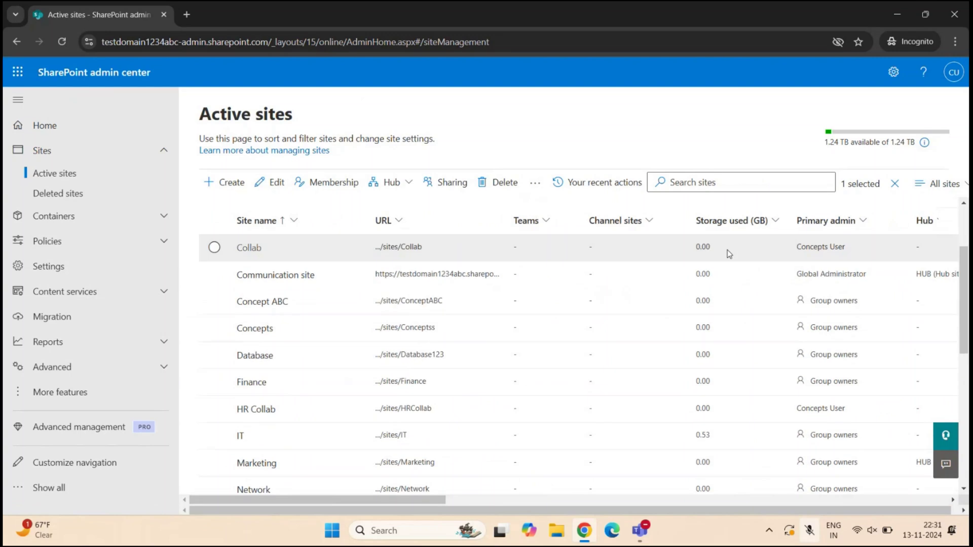
pyautogui.click(331, 187)
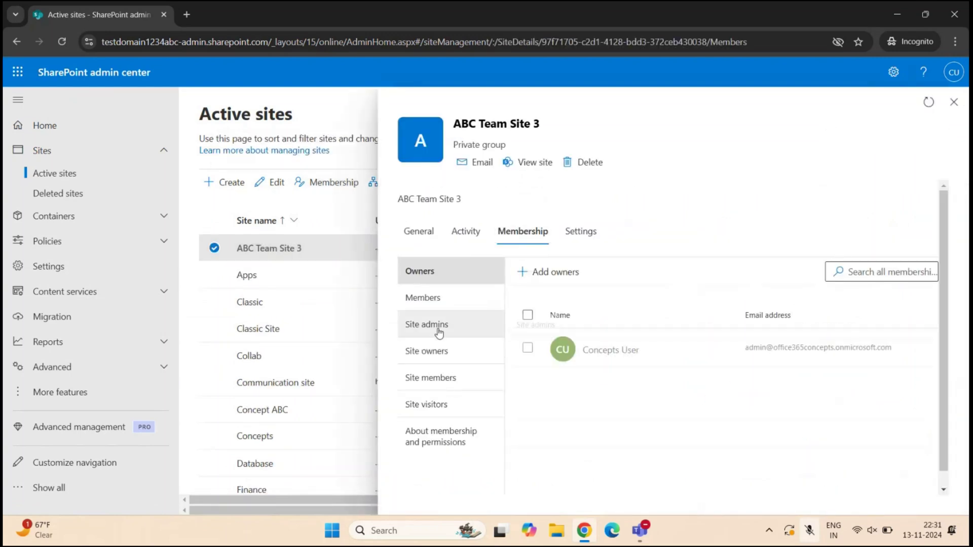
# Compare the site owners and site admins lists, ending on the site admins list
pyautogui.click(446, 353)
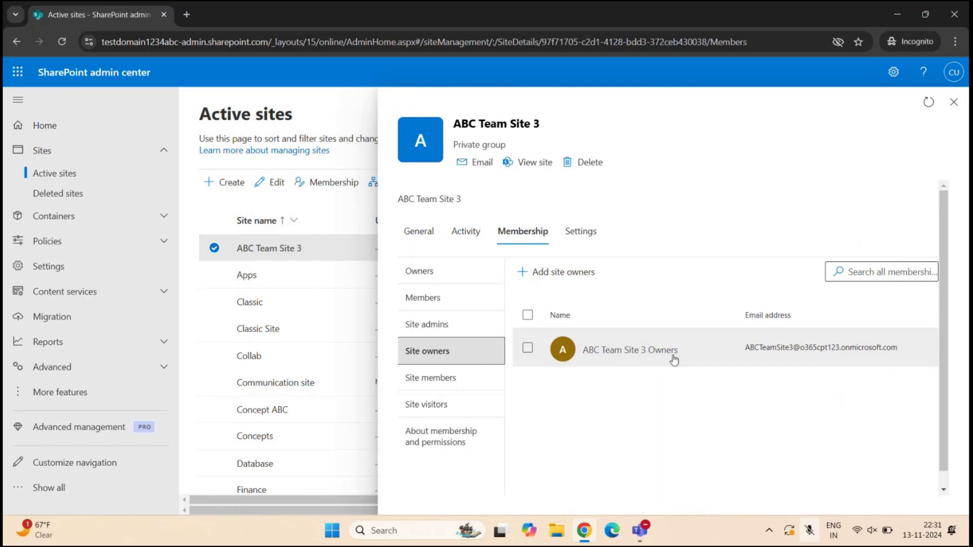
pyautogui.click(430, 333)
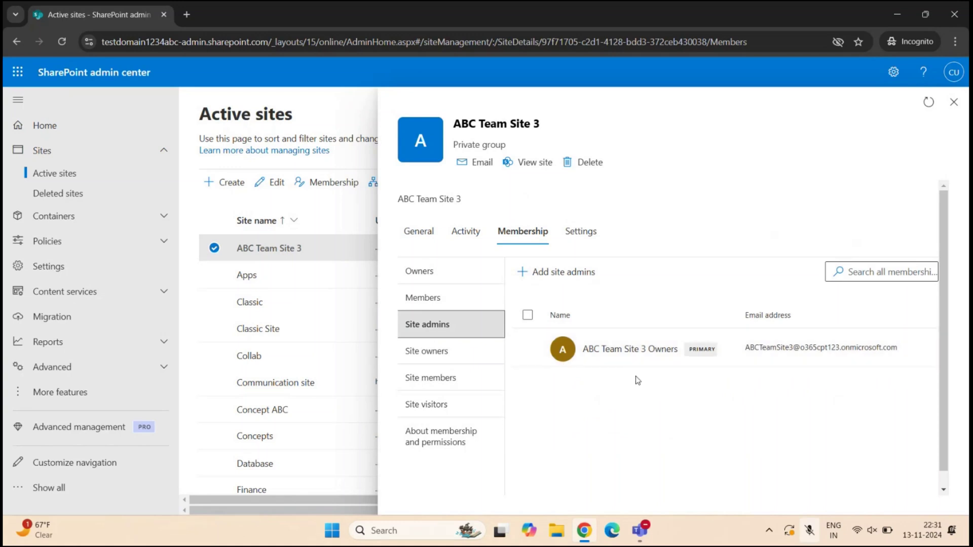
pyautogui.click(453, 352)
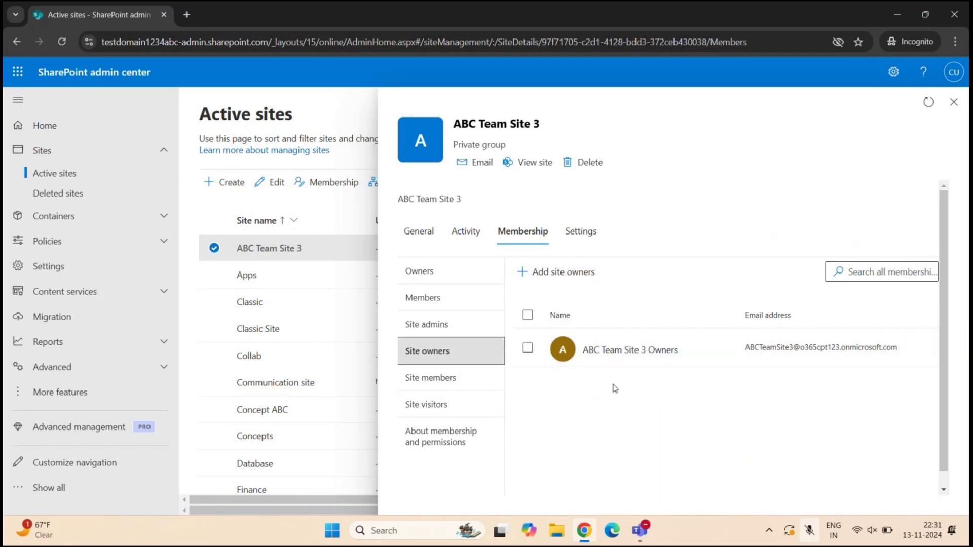
pyautogui.click(465, 333)
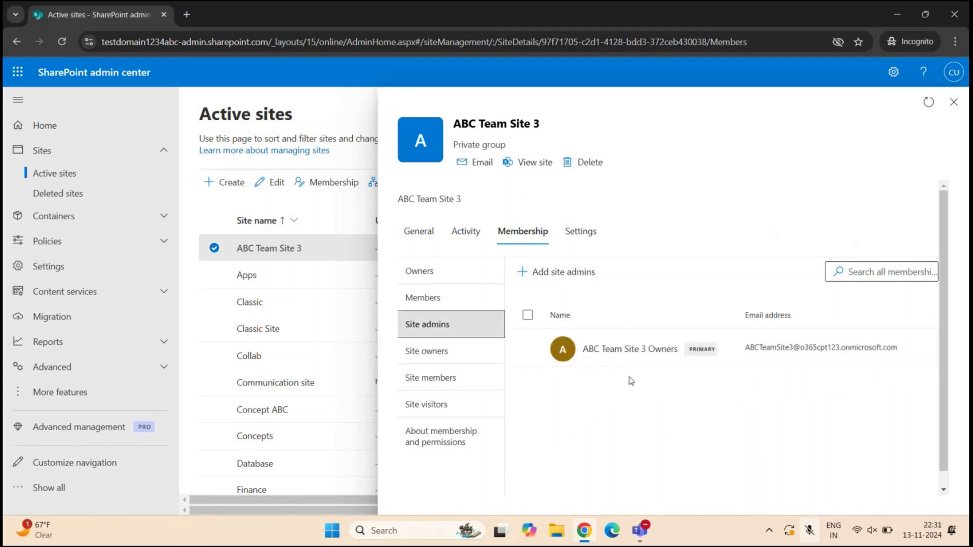
pyautogui.click(428, 351)
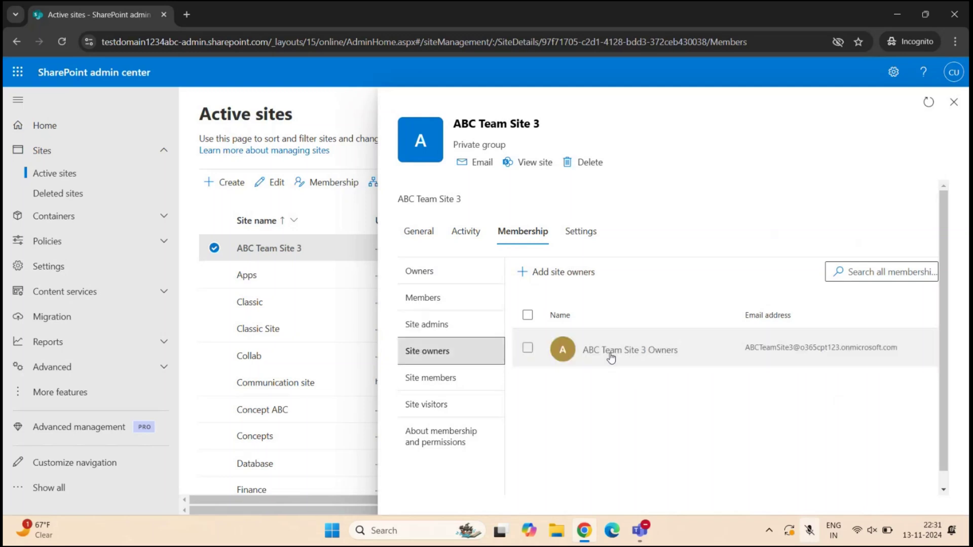
pyautogui.click(457, 325)
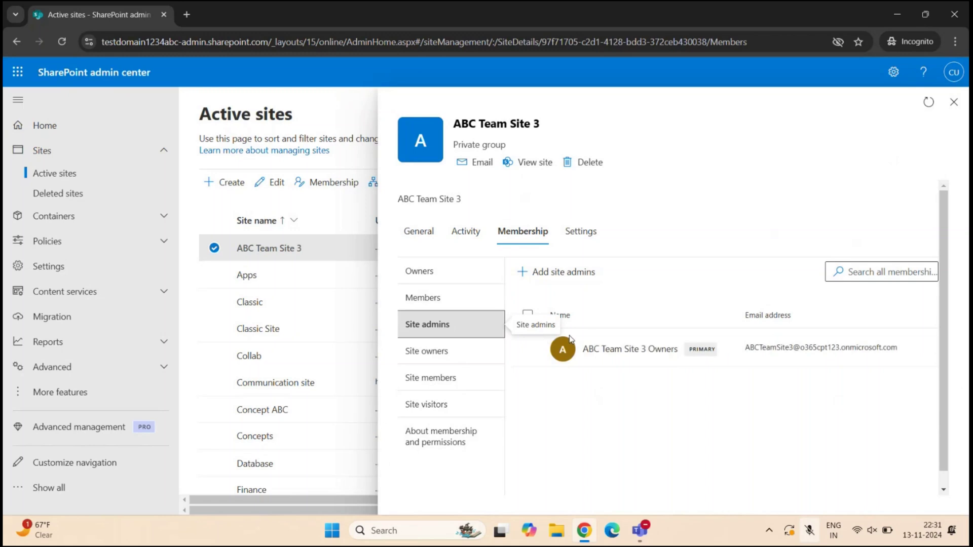
pyautogui.moveTo(608, 361)
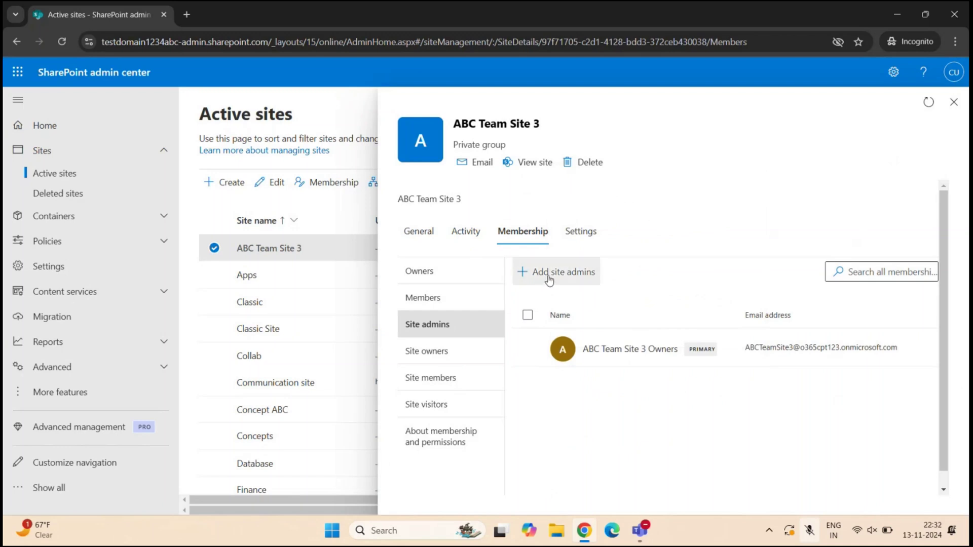
# Add the searched-for user as a site admin of ABC Team Site 3
pyautogui.click(446, 329)
pyautogui.click(559, 276)
pyautogui.click(511, 219)
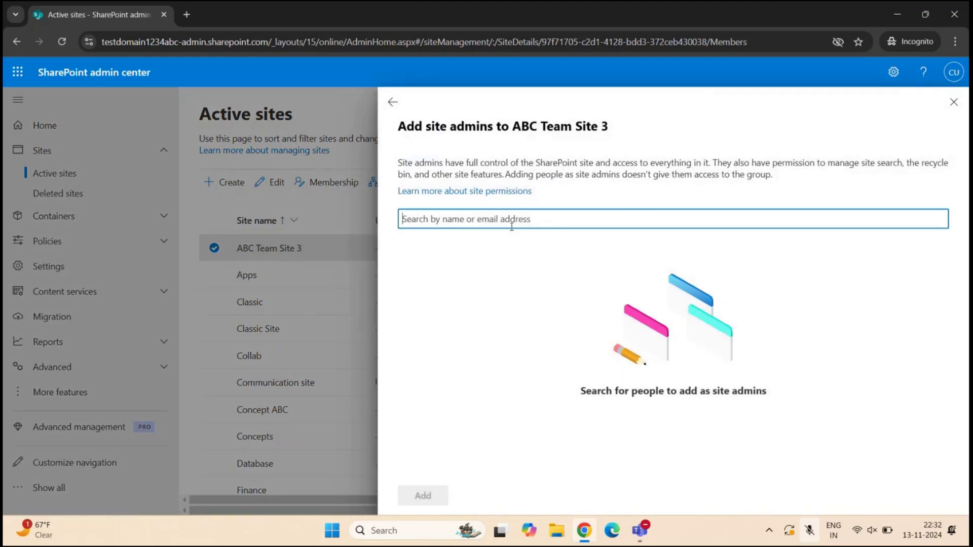
pyautogui.write('bob ross')
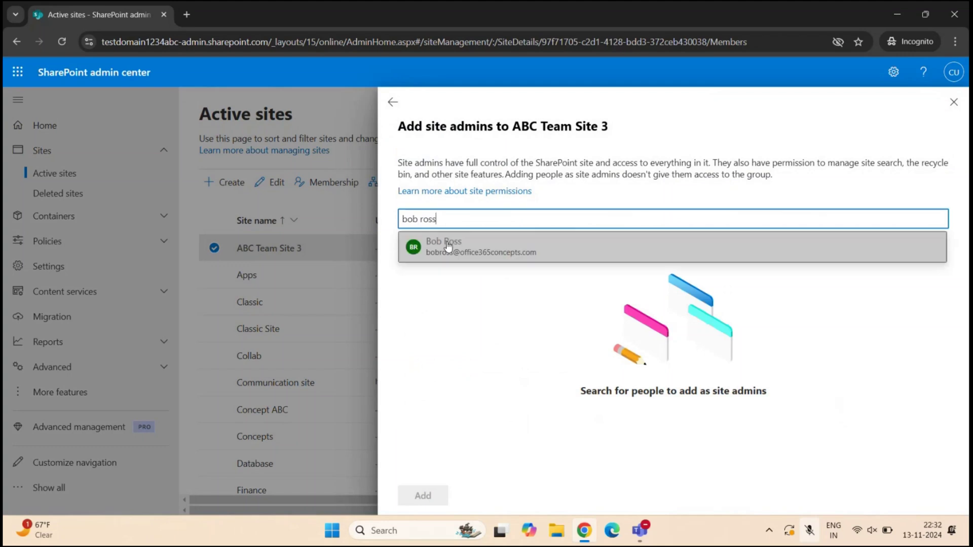
pyautogui.click(448, 245)
pyautogui.click(425, 495)
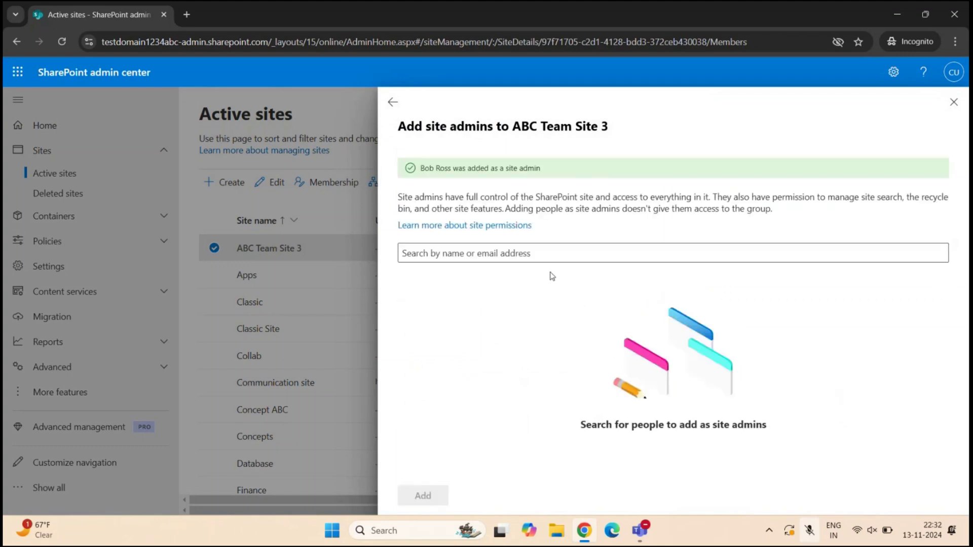
pyautogui.click(393, 101)
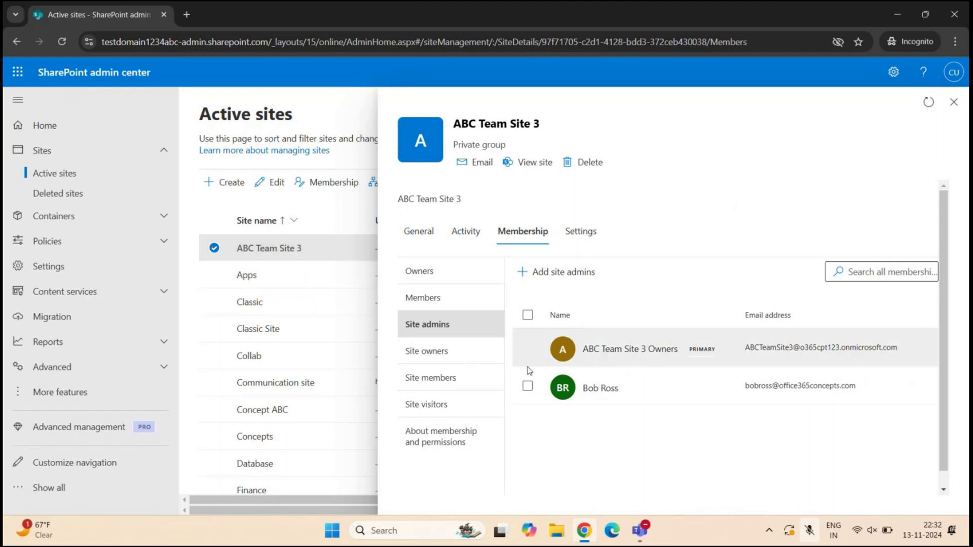
# Remove the newly added user as site admin, confirming the removal
pyautogui.click(527, 387)
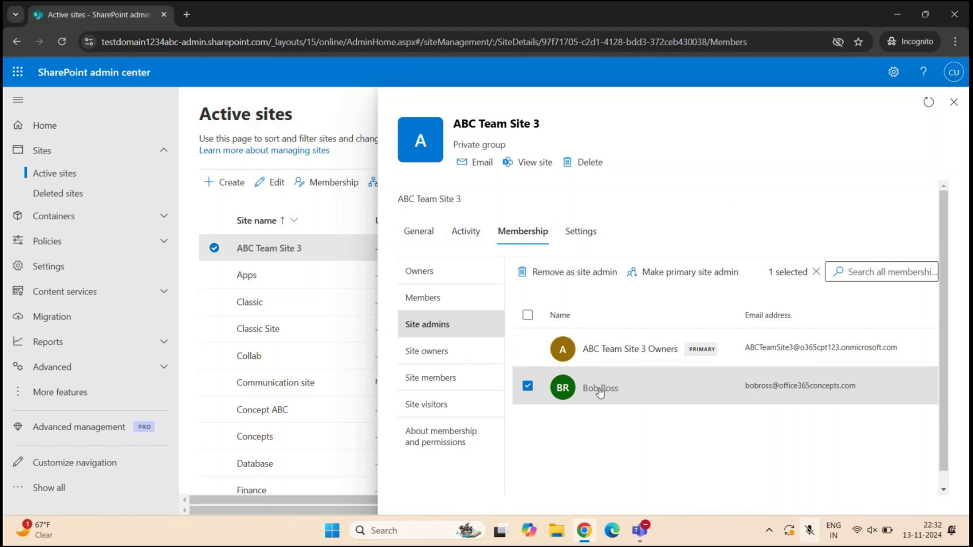
pyautogui.click(570, 276)
pyautogui.click(423, 322)
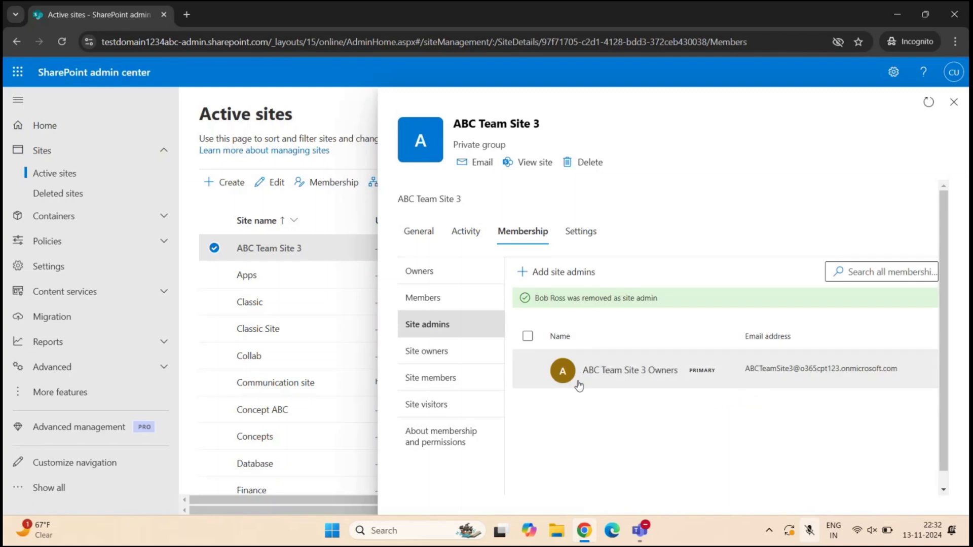